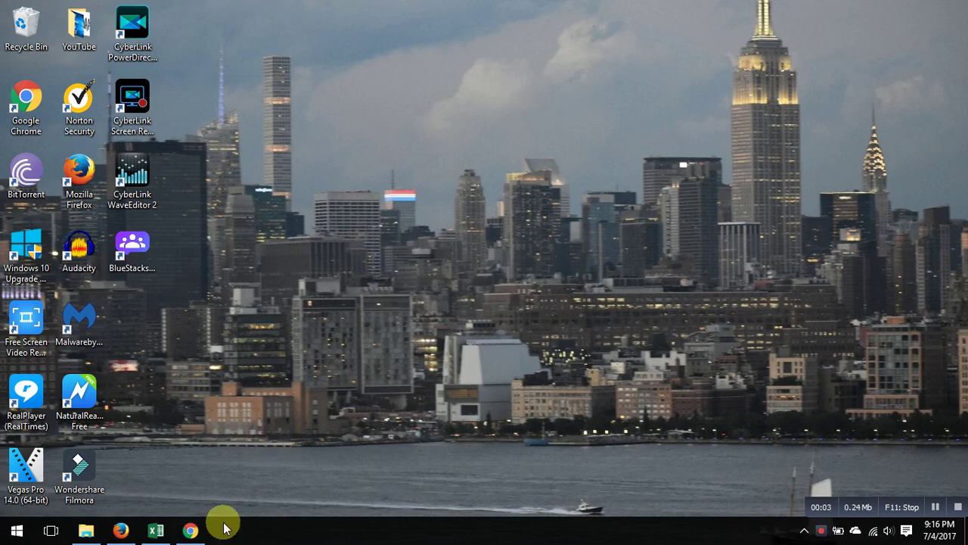
# Bring up the Excel Tutorials workbook, clear Gaurav from R3:R8, and select cell Q1
pyautogui.click(155, 530)
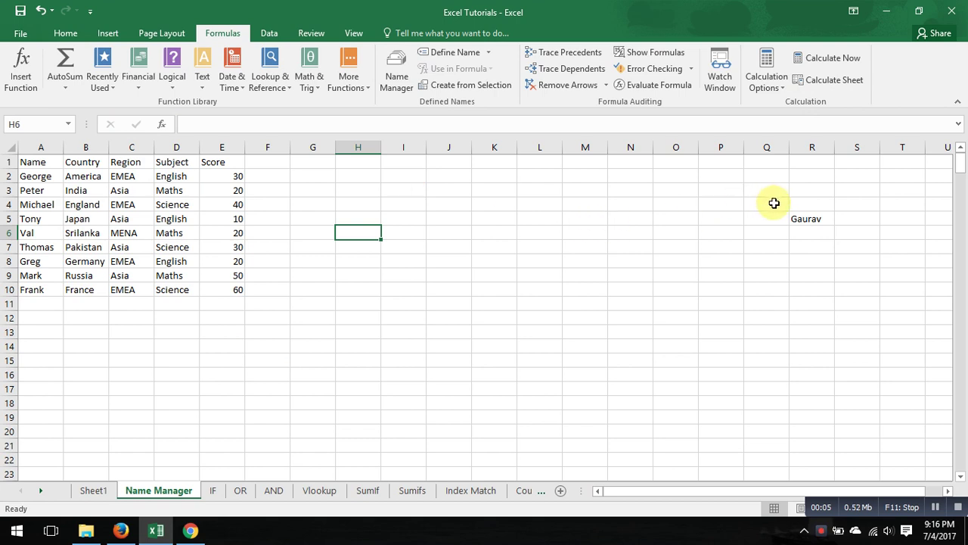
pyautogui.moveTo(810, 190); pyautogui.dragTo(818, 258)
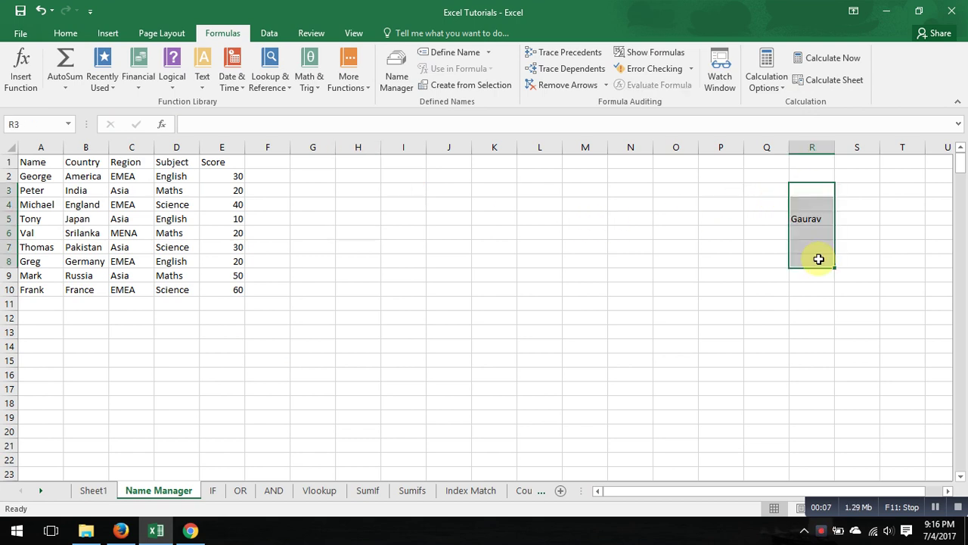
pyautogui.press('Delete')
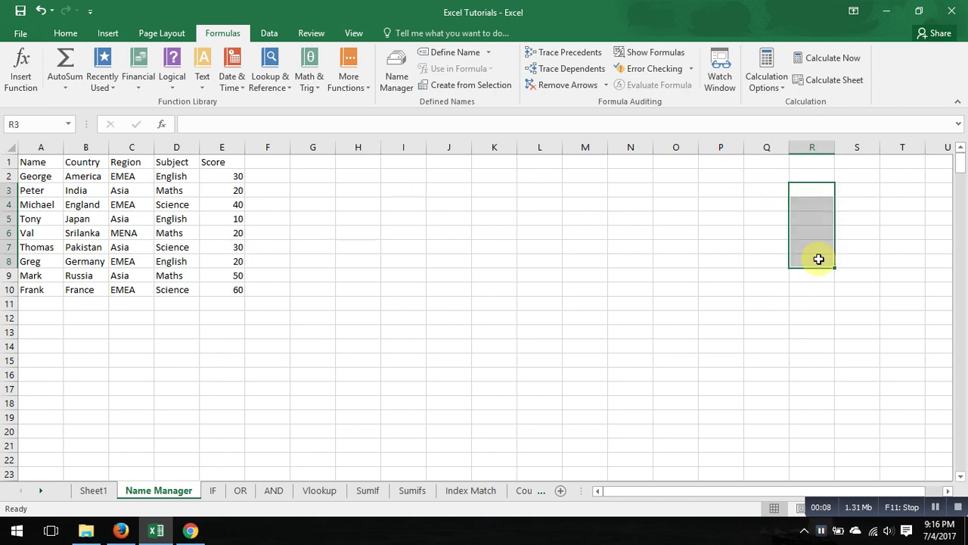
pyautogui.click(386, 205)
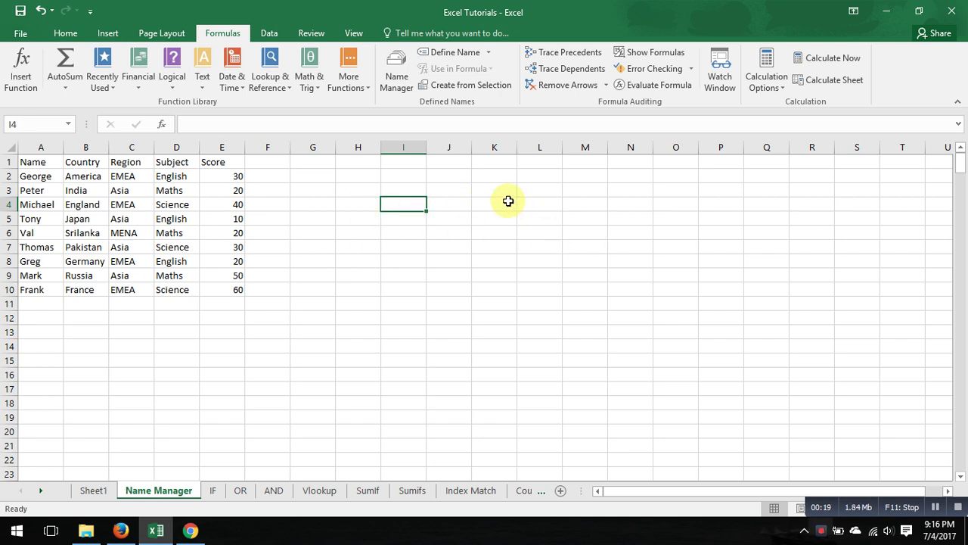
pyautogui.click(538, 204)
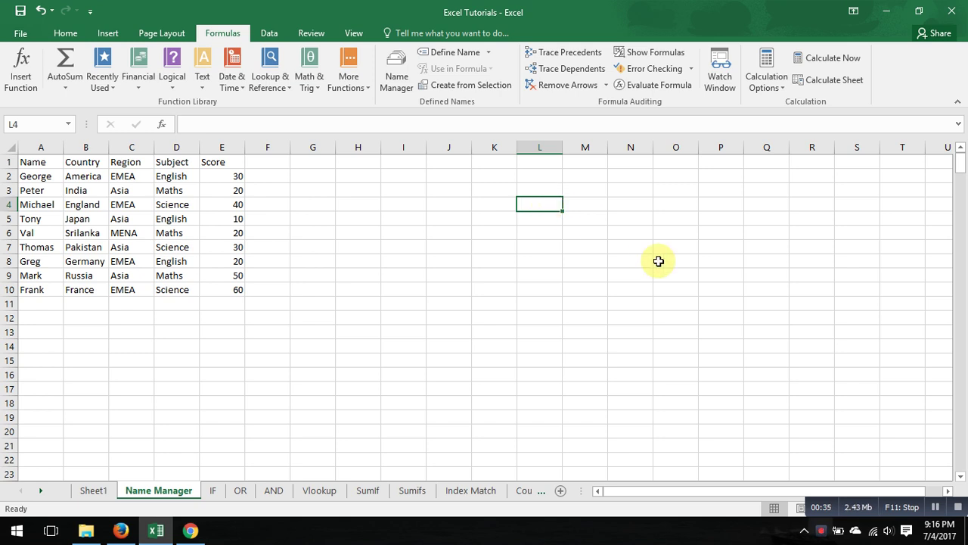
pyautogui.click(774, 164)
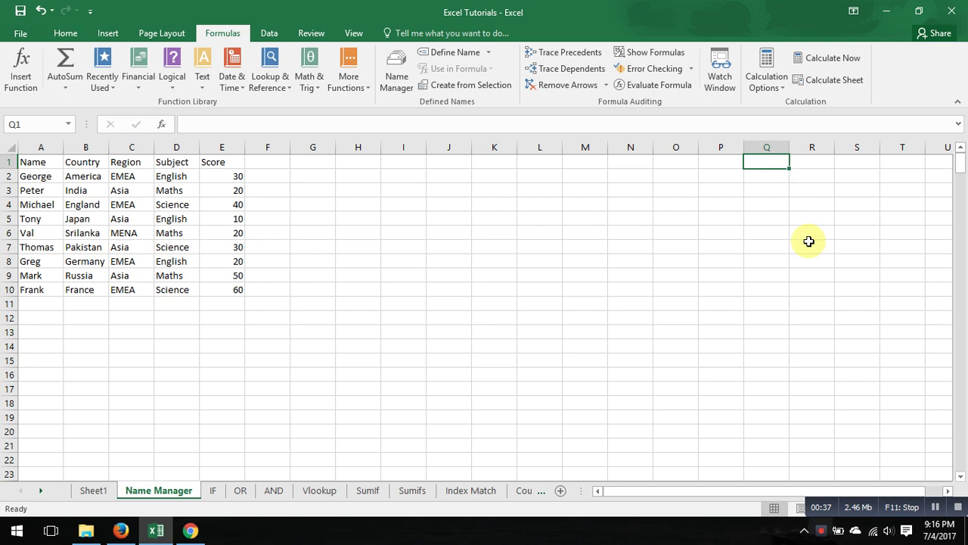
# Enter the heading Stocks in Q1, then move to R1
pyautogui.write('Stocks')
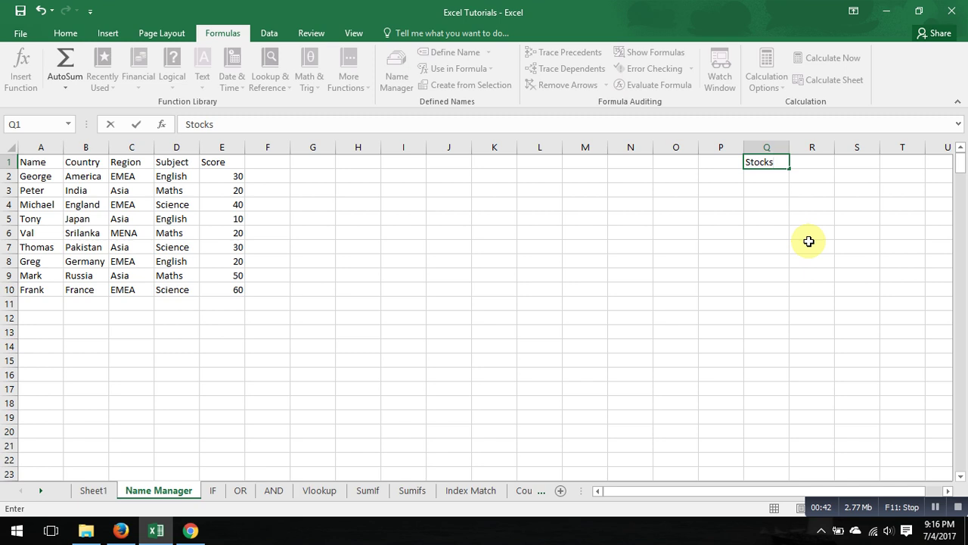
pyautogui.press('Return')
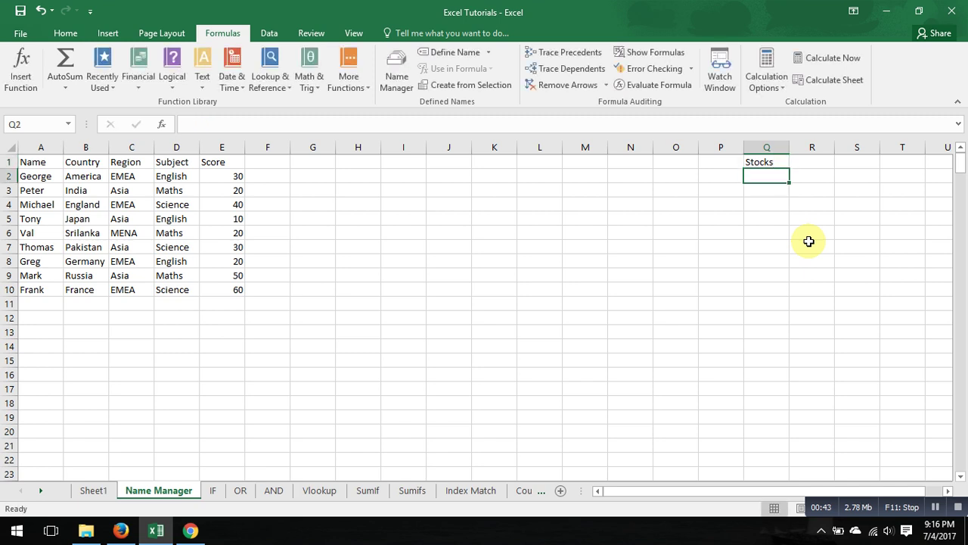
pyautogui.press('Up')
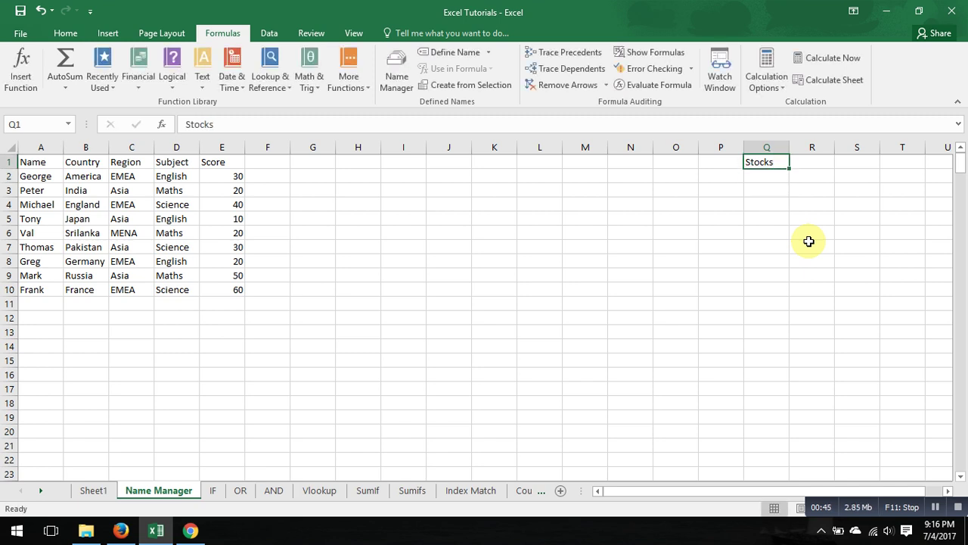
pyautogui.press('Right')
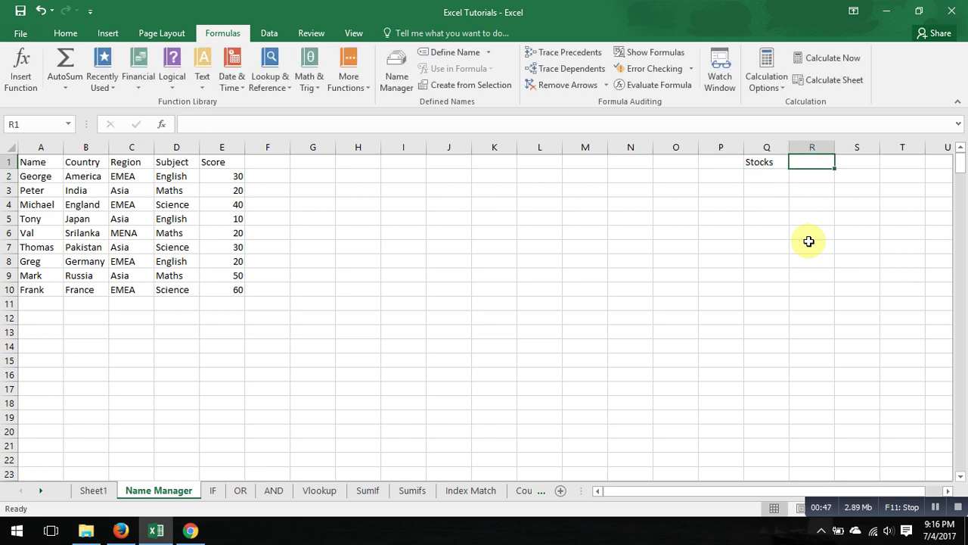
# Enter the label Rate Card in cell AO1 and reselect it
pyautogui.press('Right')
pyautogui.press('Right')
pyautogui.press('Right')
pyautogui.press('Right')
pyautogui.press('Right')
pyautogui.press('Right')
pyautogui.press('Right')
pyautogui.press('Right')
pyautogui.press('Right')
pyautogui.press('Right')
pyautogui.press('Right')
pyautogui.press('Right')
pyautogui.press('Right')
pyautogui.press('Right')
pyautogui.press('Right')
pyautogui.press('Right')
pyautogui.press('Right')
pyautogui.press('Right')
pyautogui.press('Right')
pyautogui.press('Right')
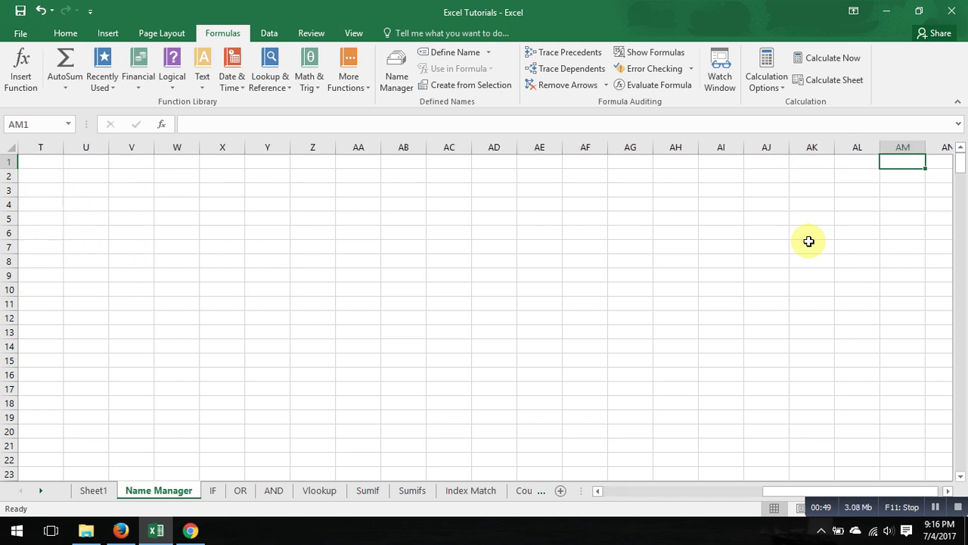
pyautogui.press('Right')
pyautogui.press('Right')
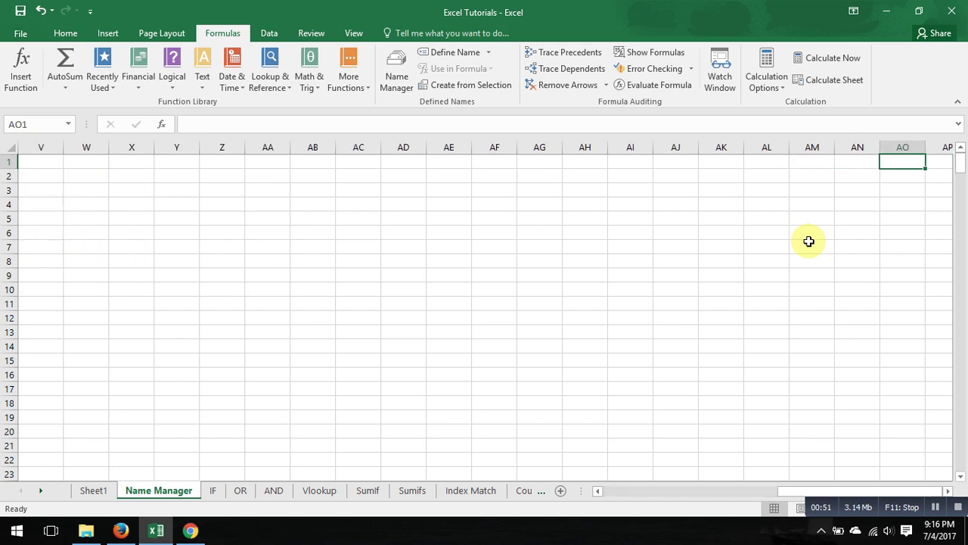
pyautogui.write('Rate Card')
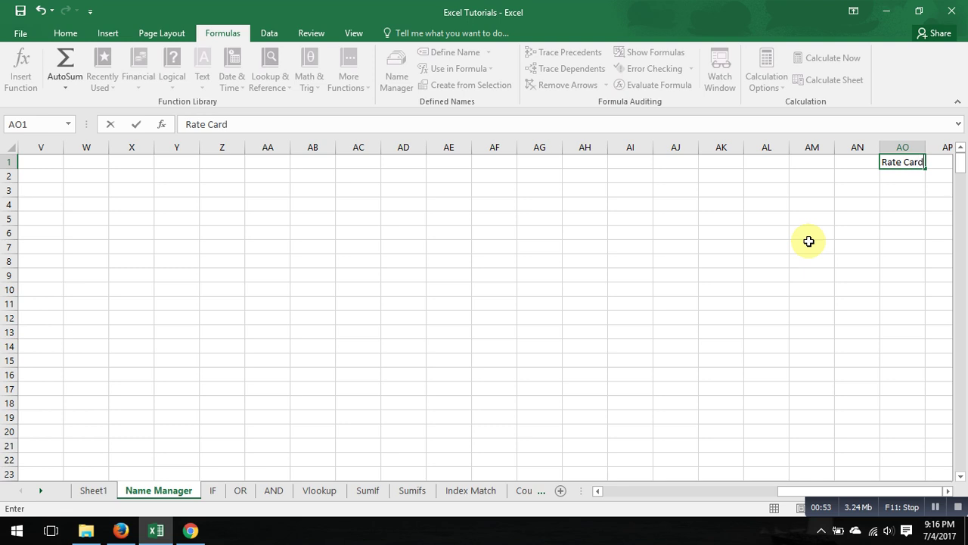
pyautogui.press('Return')
pyautogui.press('Up')
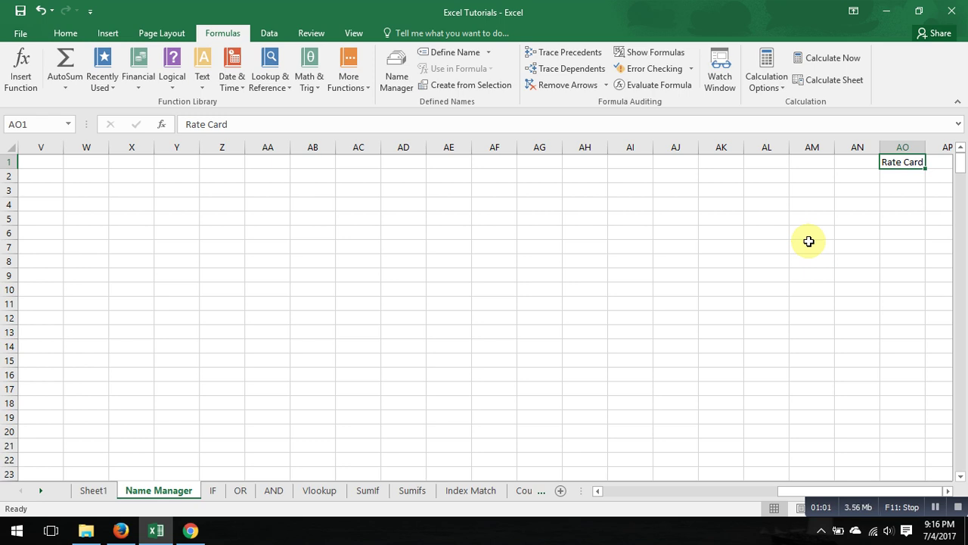
# Name cell AO1 RateCard in the Name Box, then return to A1
pyautogui.click(41, 124)
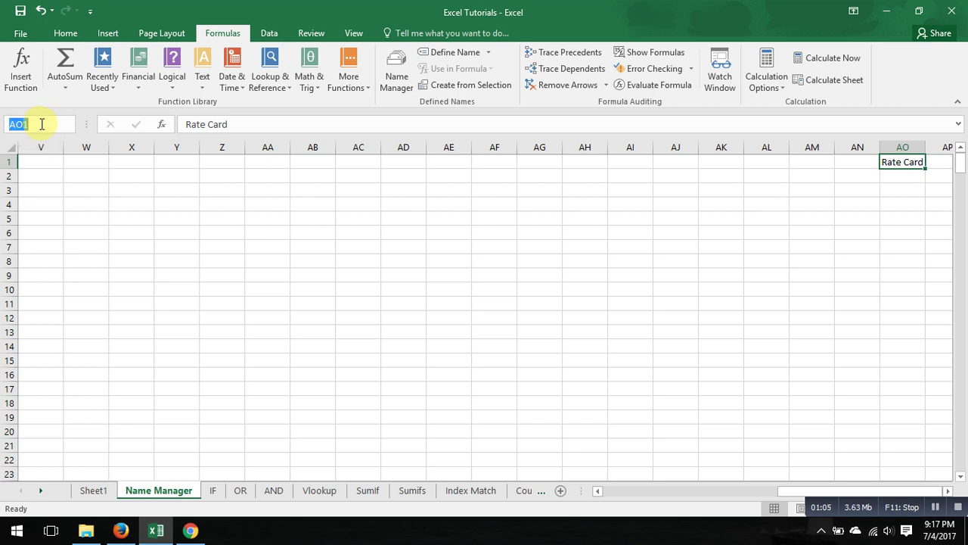
pyautogui.write('RateC')
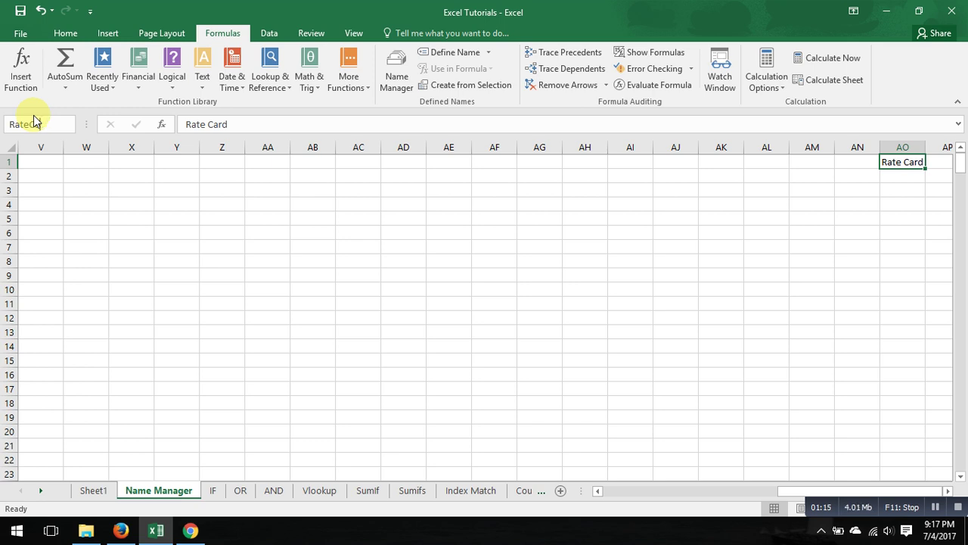
pyautogui.write('a')
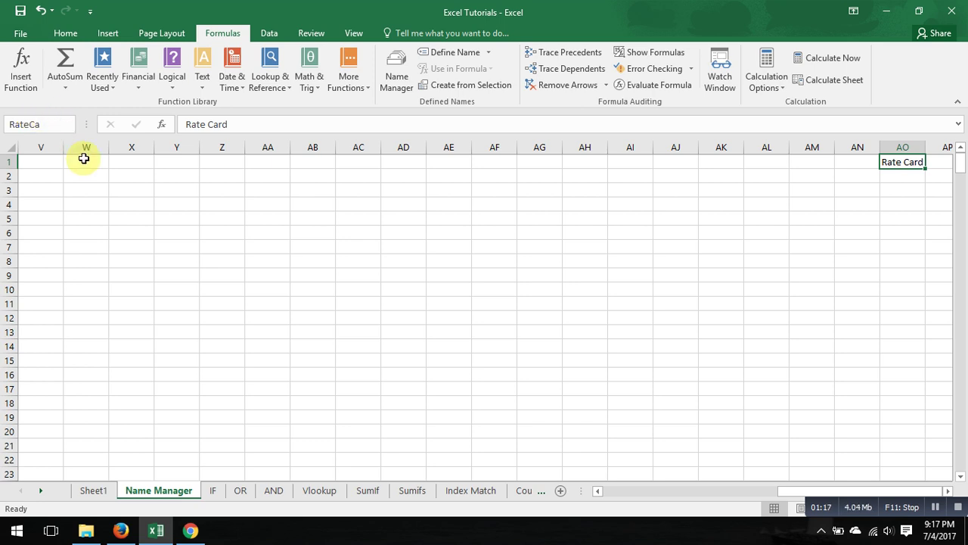
pyautogui.write('rd')
pyautogui.press('Return')
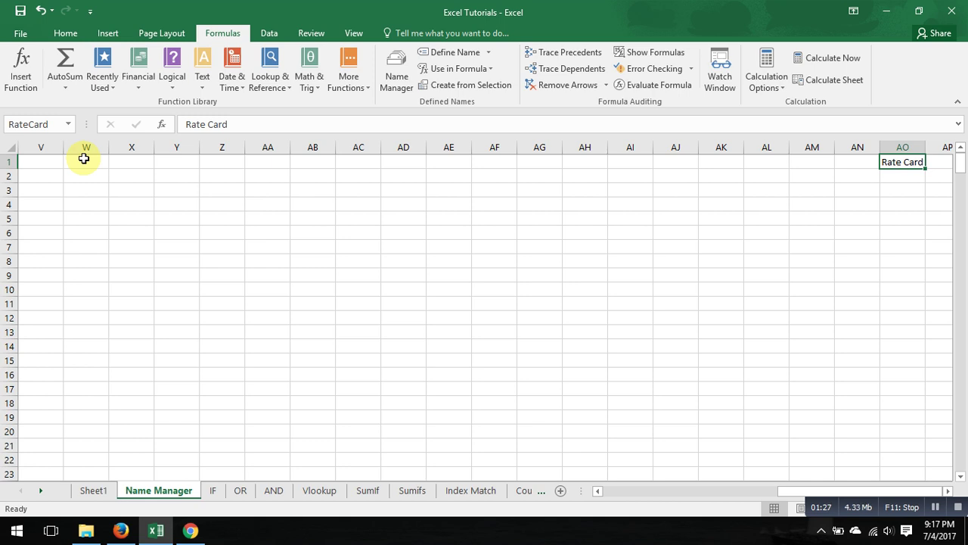
pyautogui.hotkey('ctrl', 'Home')
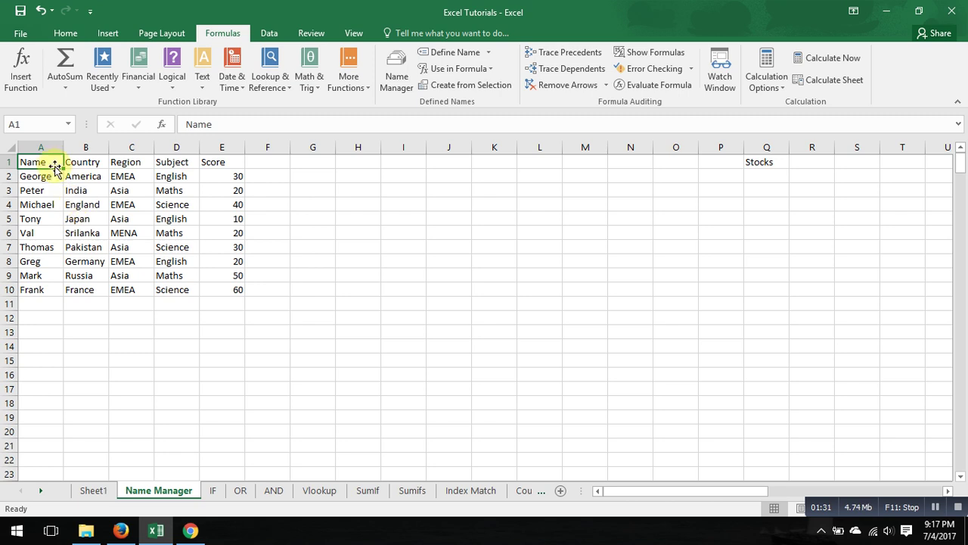
# Confirm RateCard appears in the Name Box list, then select cell Q1
pyautogui.click(70, 127)
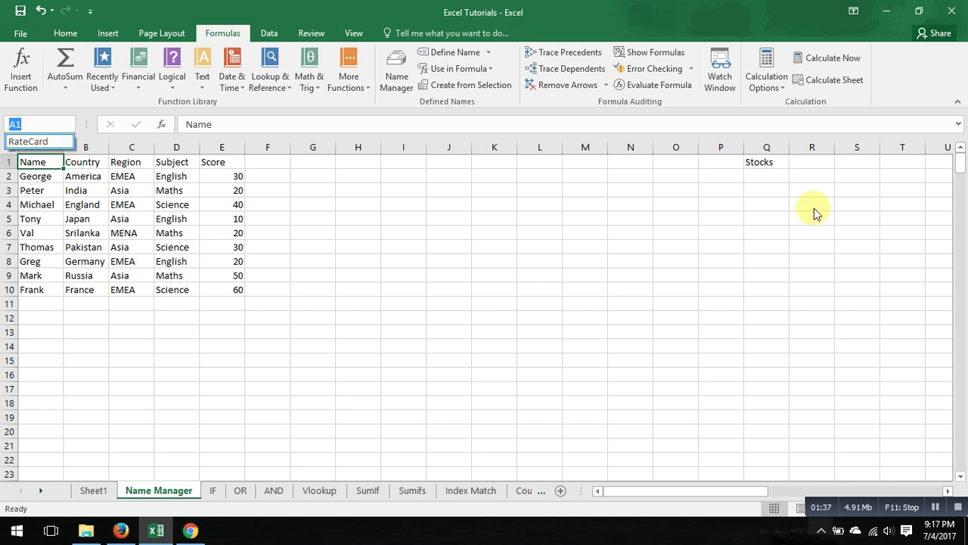
pyautogui.click(789, 179)
pyautogui.click(778, 163)
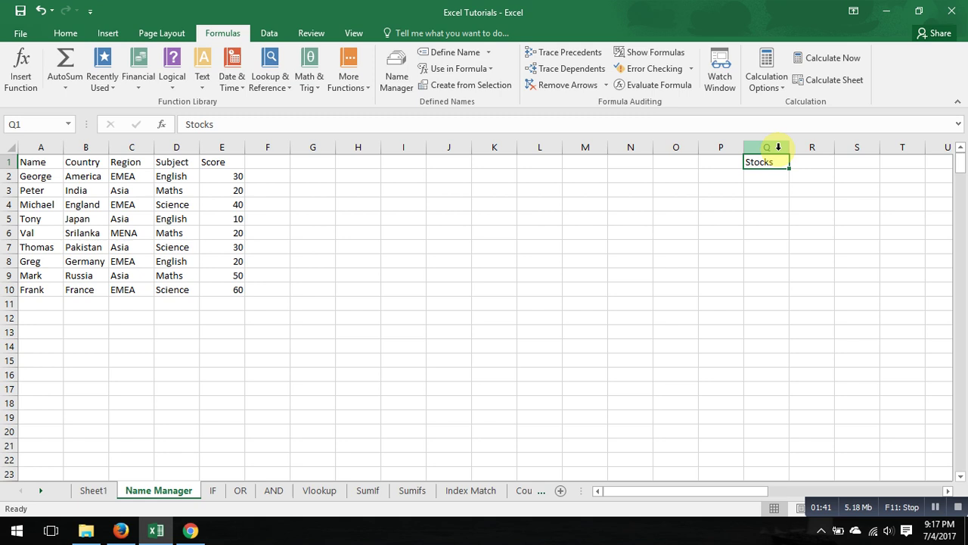
# Name cell Q1 Stocks and confirm the list shows RateCard and Stocks
pyautogui.click(54, 124)
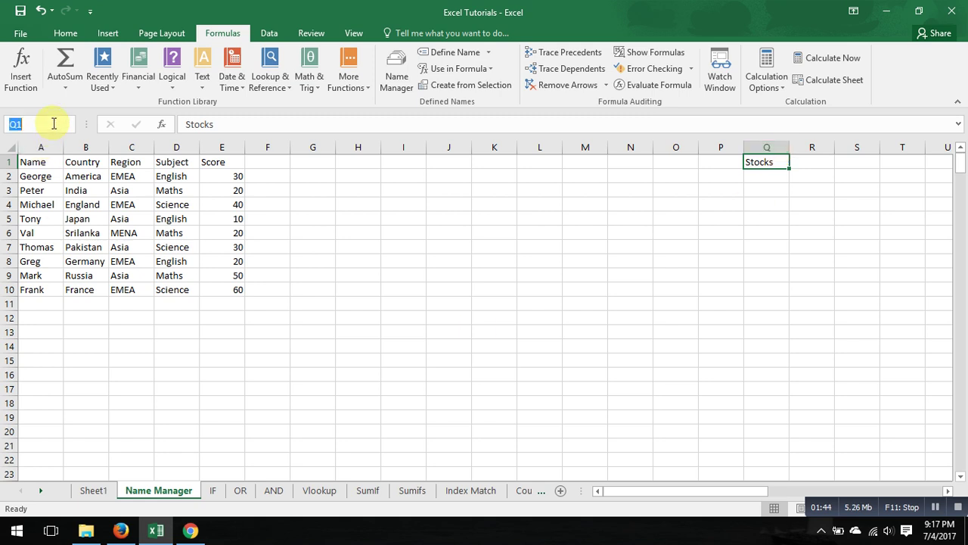
pyautogui.write('Stocks')
pyautogui.press('Return')
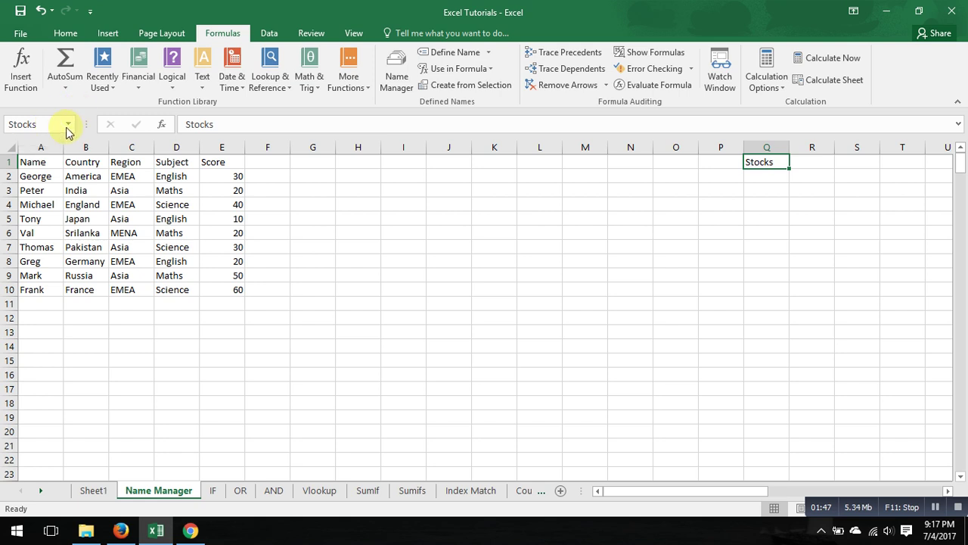
pyautogui.click(66, 127)
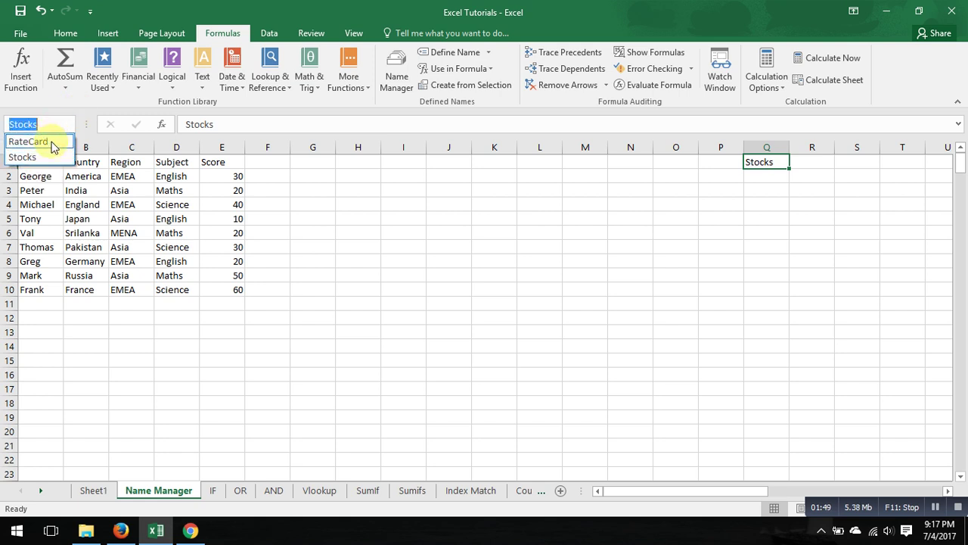
pyautogui.press('Escape')
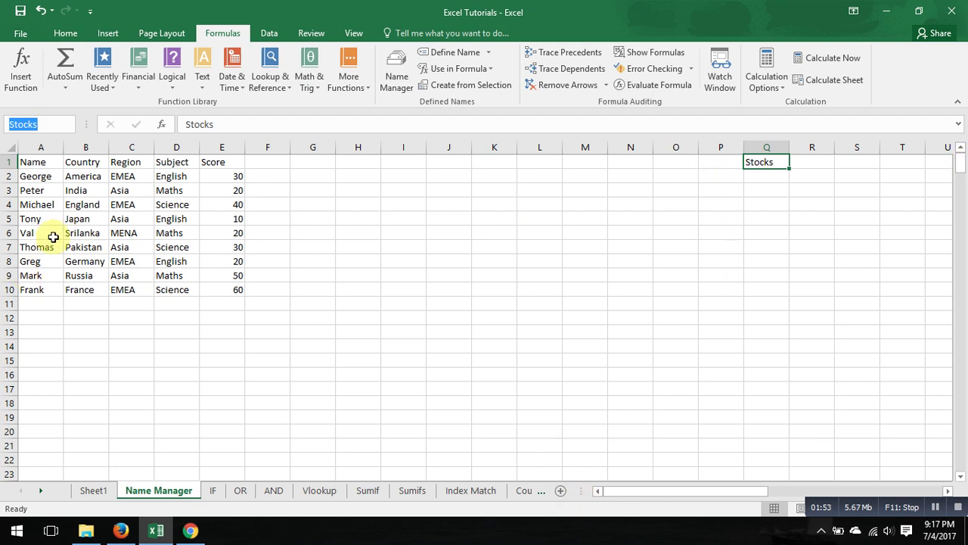
pyautogui.click(804, 235)
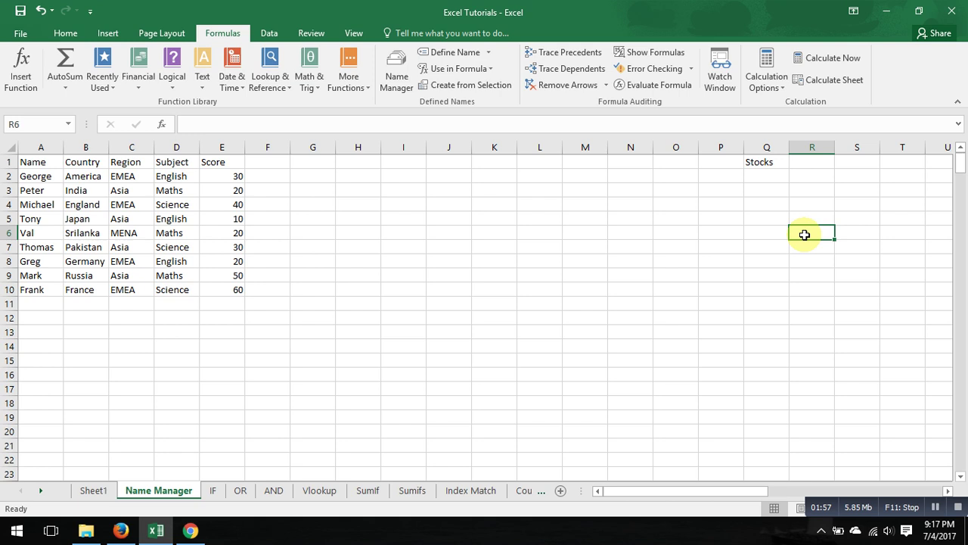
# Scroll down to row 527 and type Customer into cell T527
pyautogui.scroll(-20, 836, 305)
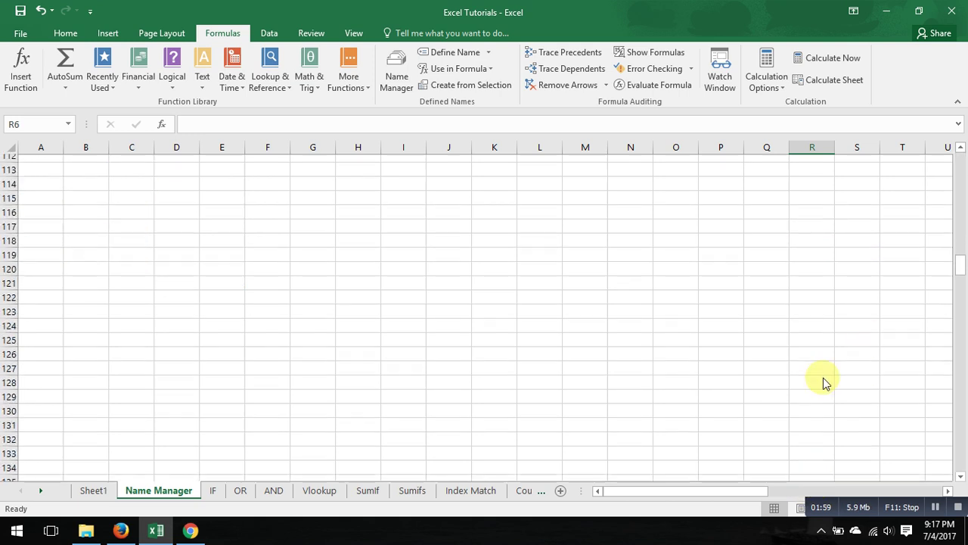
pyautogui.scroll(-1, 896, 452)
pyautogui.click(901, 432)
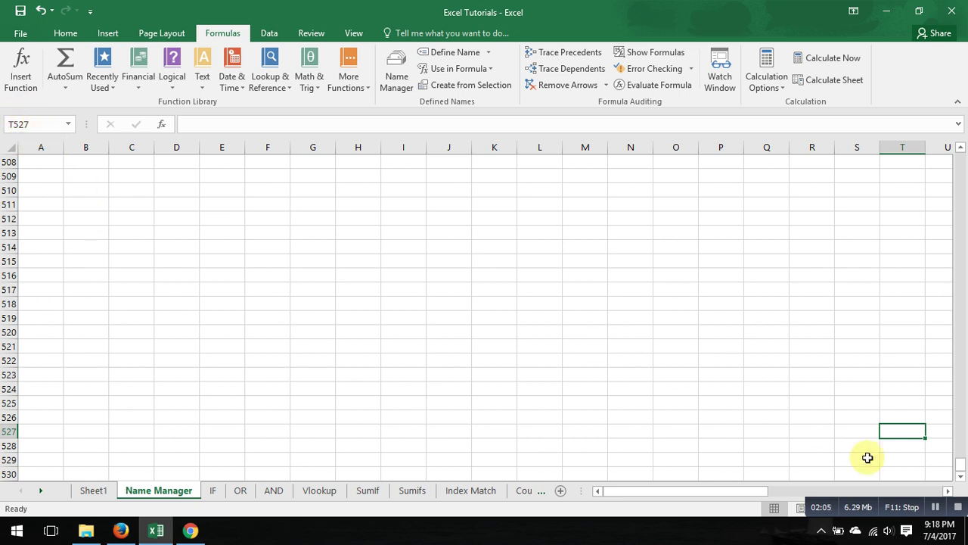
pyautogui.write('Customer')
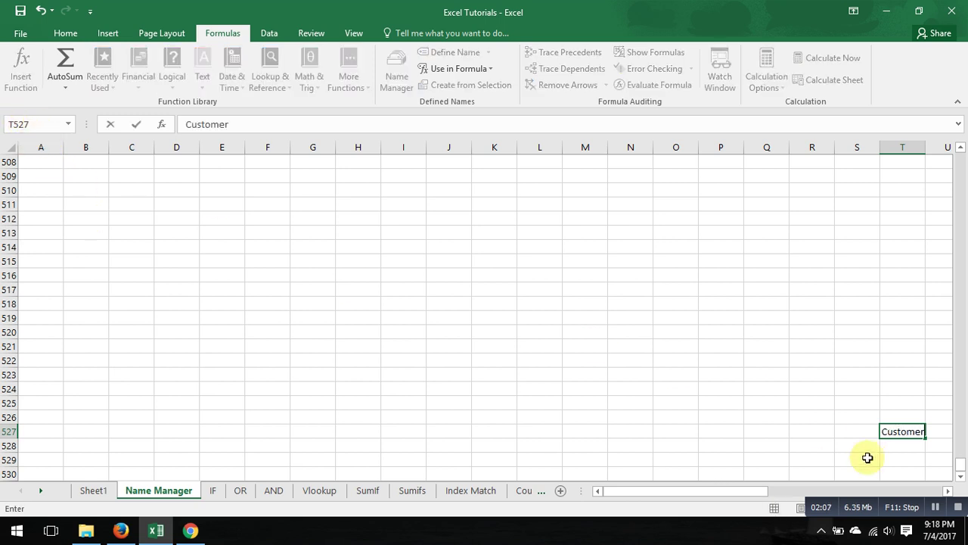
# Commit Customer in T527, name the cell Customer, and check the names list
pyautogui.press('Return')
pyautogui.press('Up')
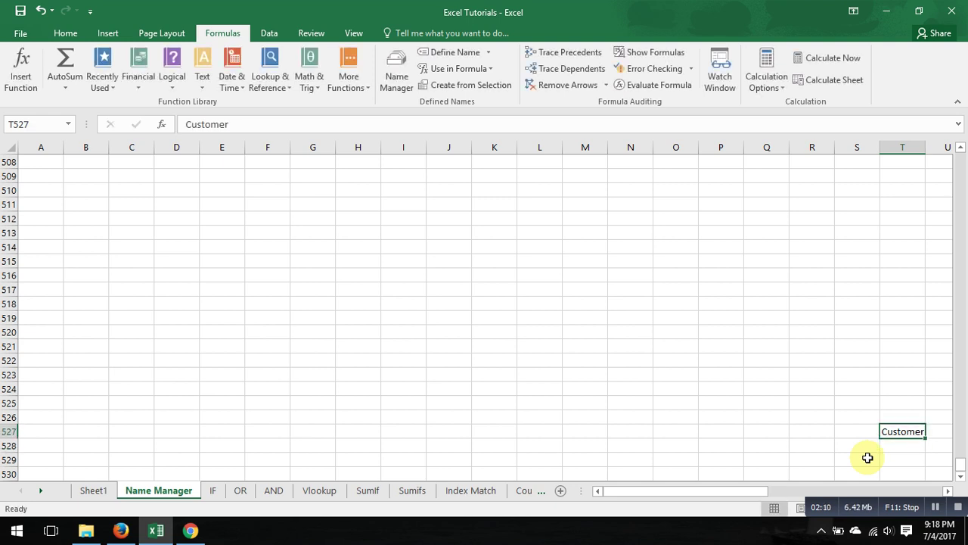
pyautogui.click(47, 124)
pyautogui.write('C')
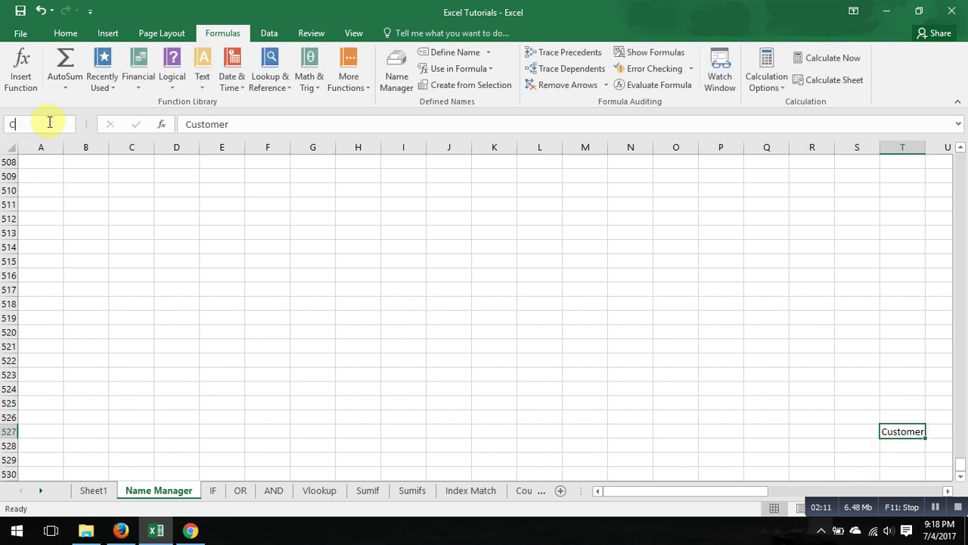
pyautogui.write('ustomer')
pyautogui.press('Return')
pyautogui.click(113, 231)
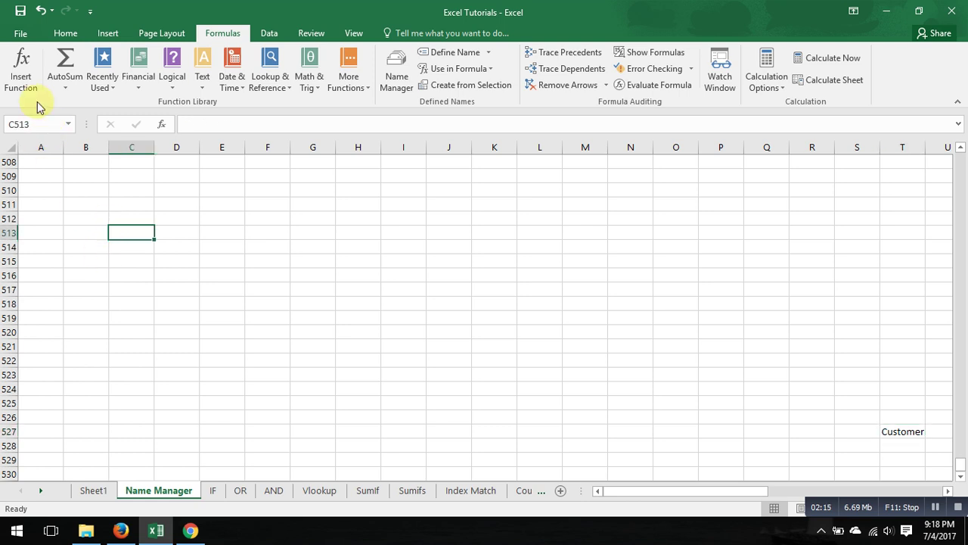
pyautogui.click(68, 124)
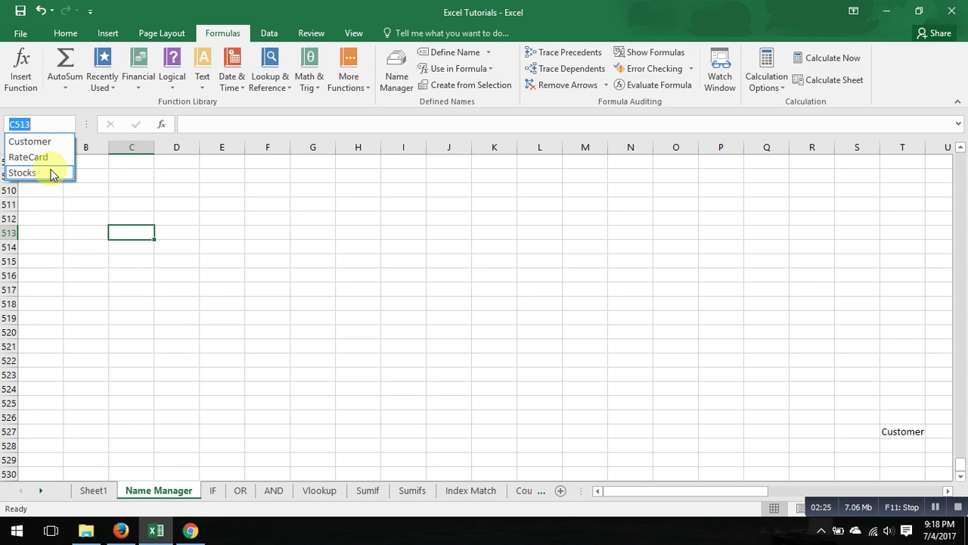
pyautogui.click(904, 433)
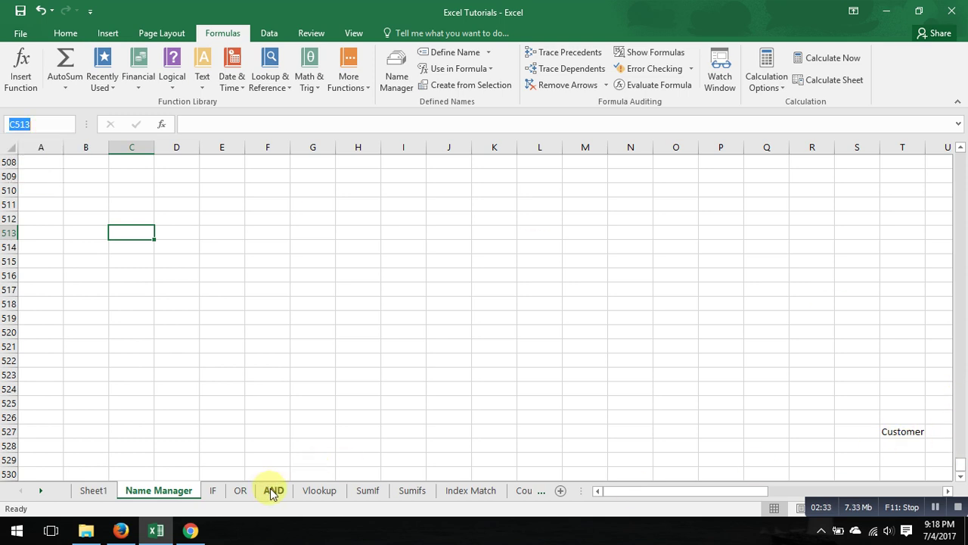
# Name cell I3 on the IF sheet IF and verify it in the names list
pyautogui.press('Escape')
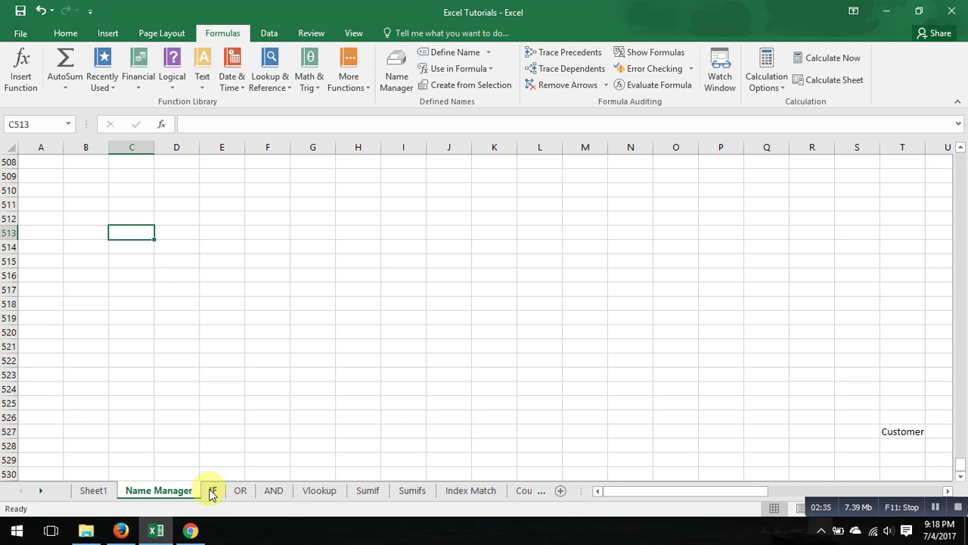
pyautogui.click(213, 491)
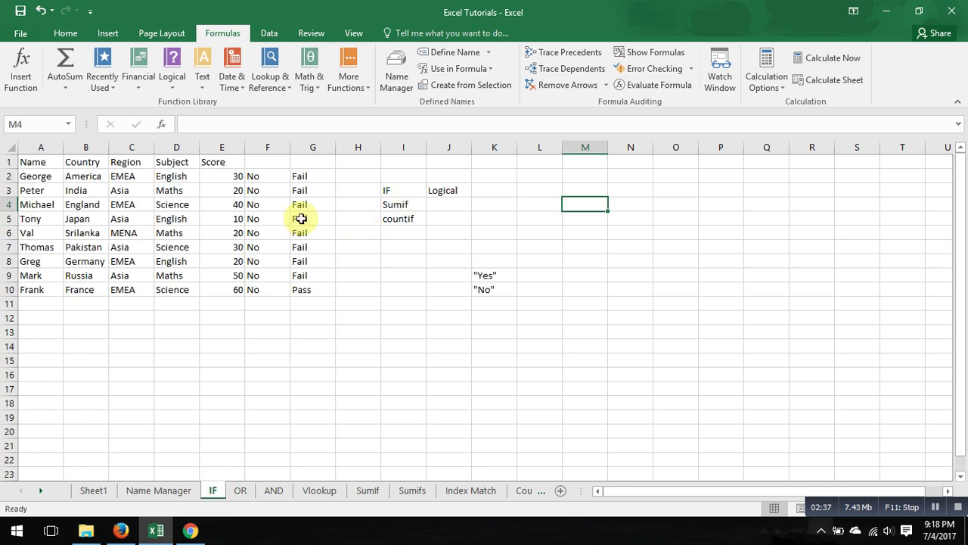
pyautogui.click(404, 192)
pyautogui.click(30, 123)
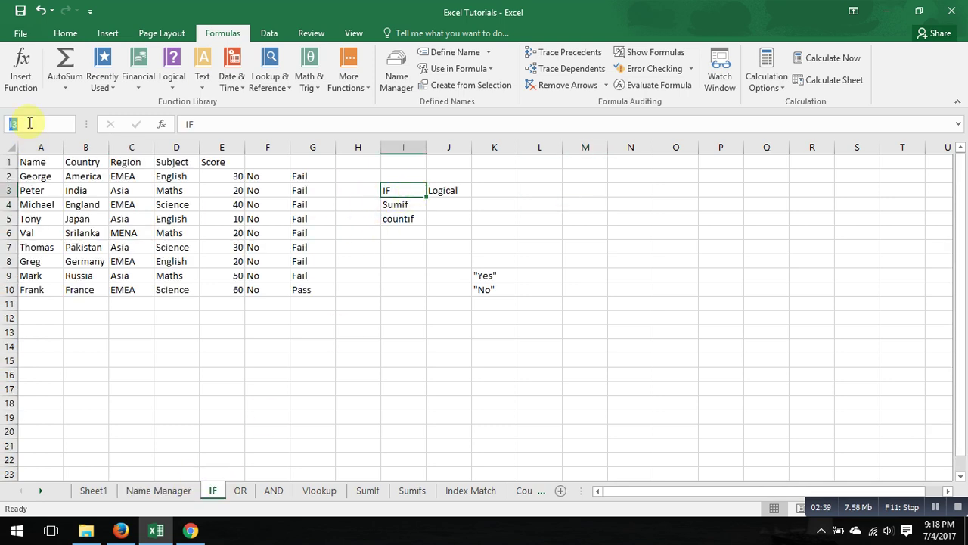
pyautogui.write('IF')
pyautogui.click(69, 125)
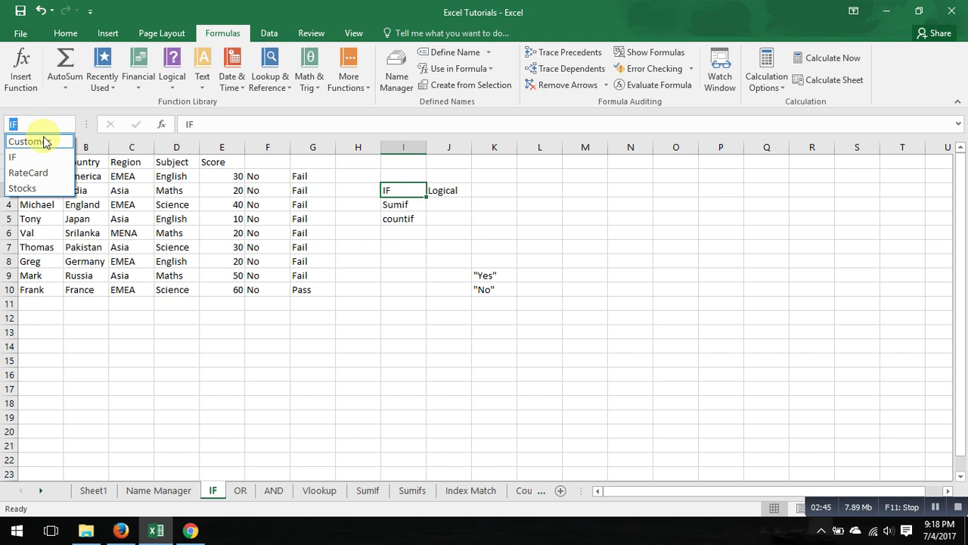
pyautogui.click(272, 401)
# Go to the Customer cell T527 on the Name Manager sheet
pyautogui.click(169, 497)
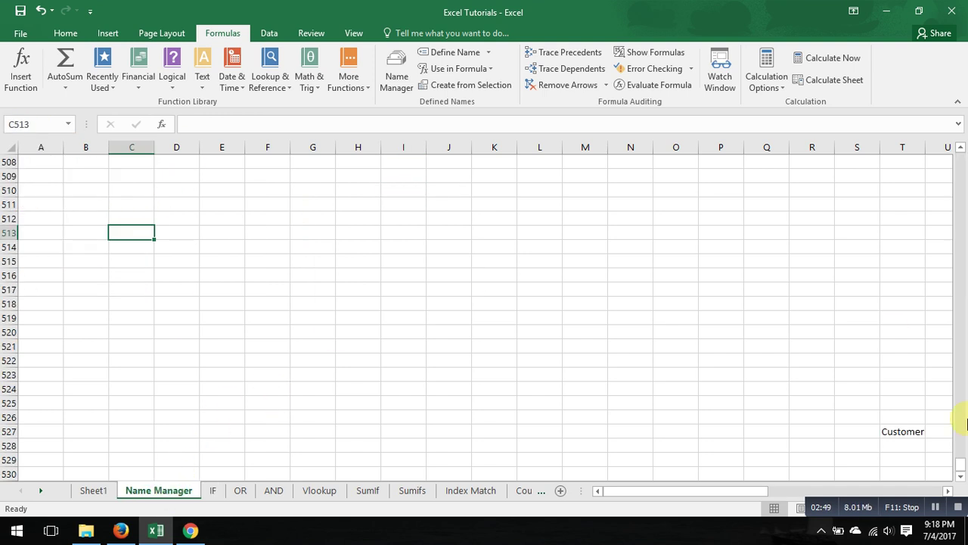
pyautogui.click(908, 437)
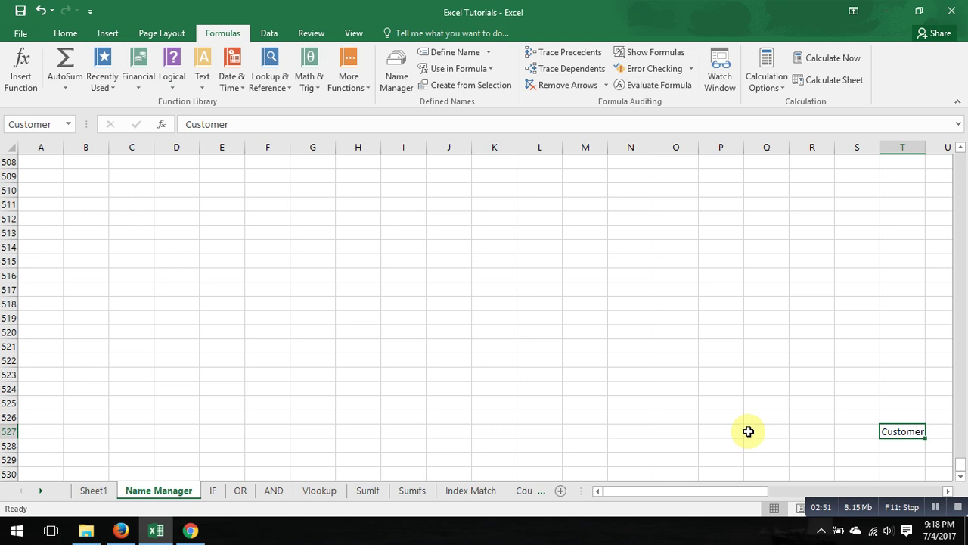
pyautogui.scroll(-6, 893, 416)
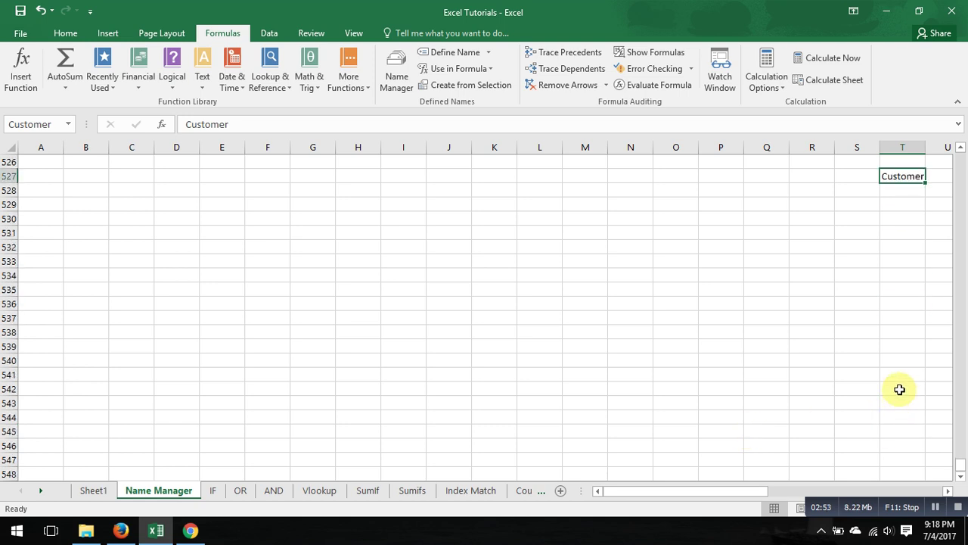
pyautogui.scroll(2, 900, 390)
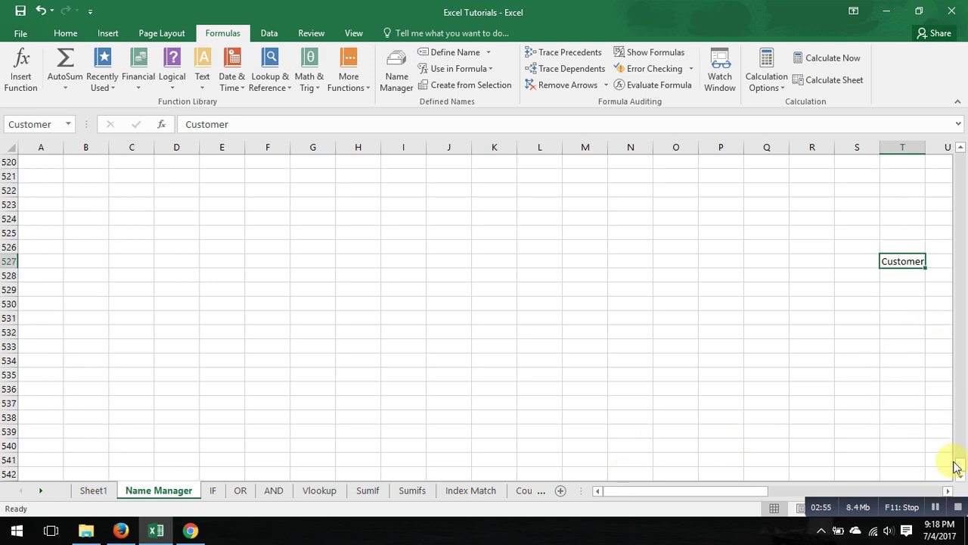
pyautogui.moveTo(708, 491); pyautogui.dragTo(775, 490)
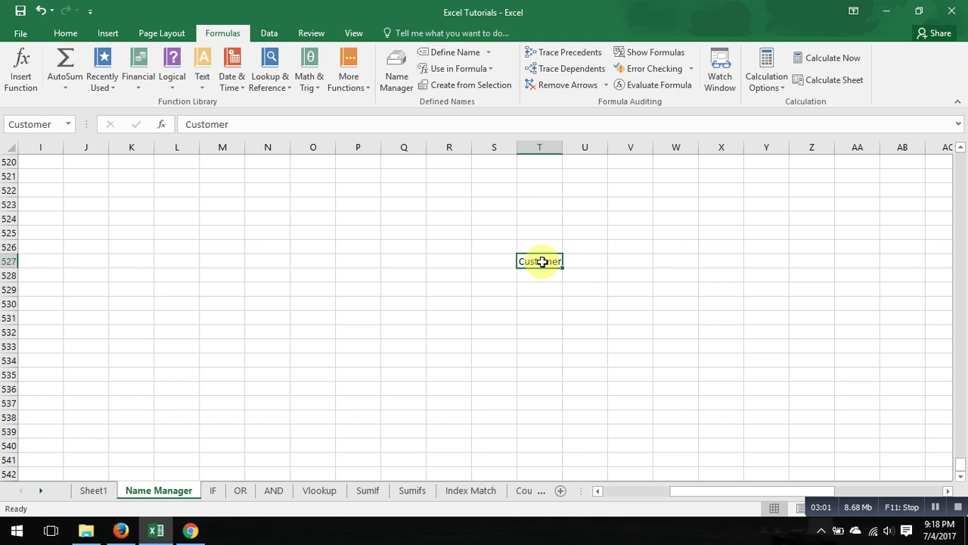
pyautogui.press('Return')
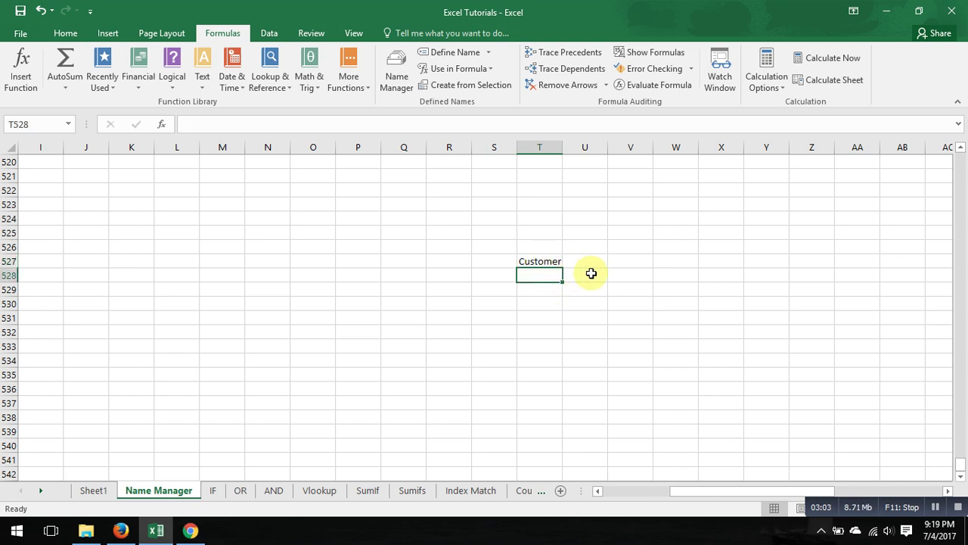
pyautogui.press('Right')
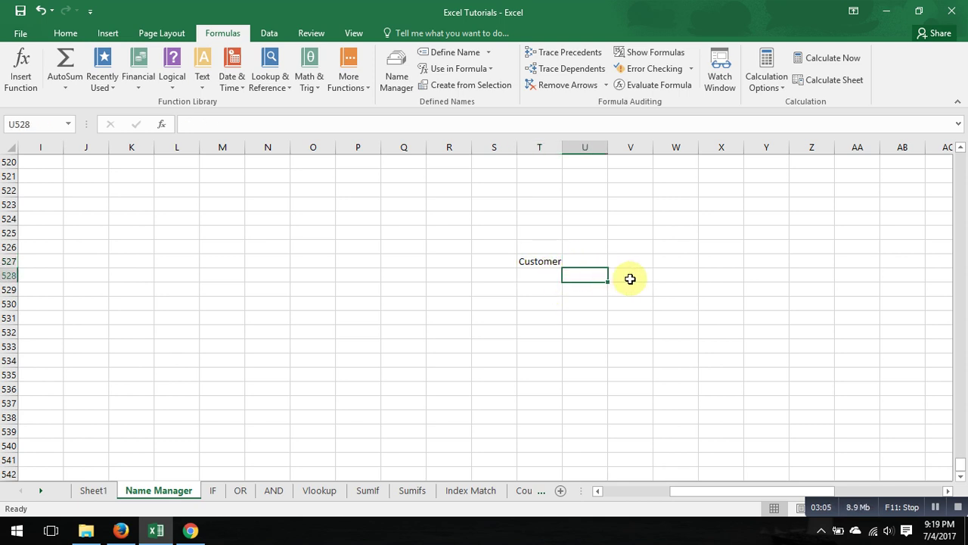
# Jump to the Stocks cell via the Name Box and select Q1:U16
pyautogui.click(68, 124)
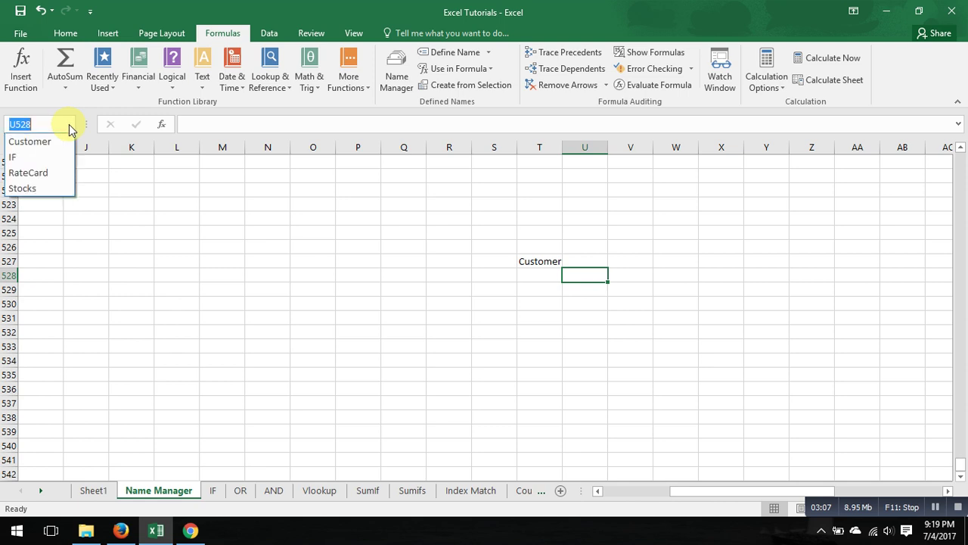
pyautogui.click(61, 189)
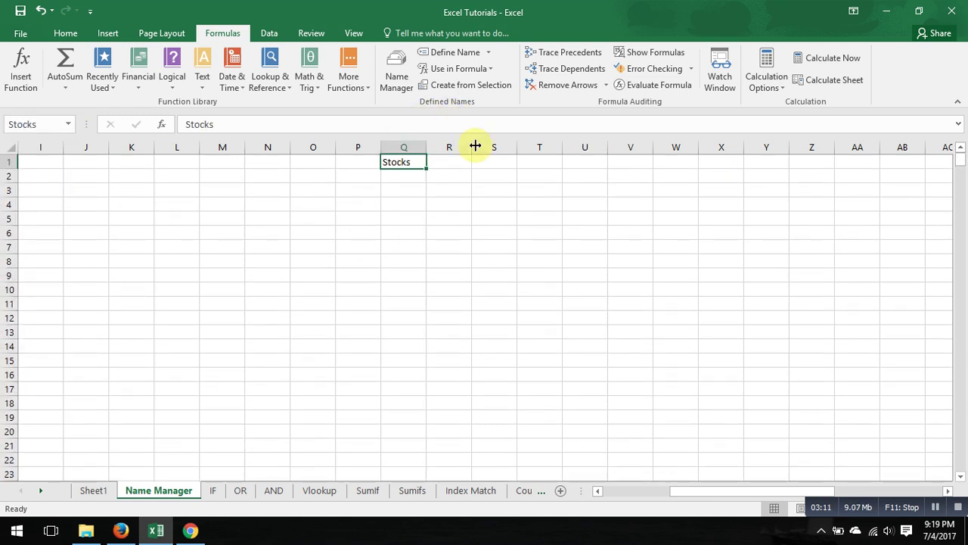
pyautogui.moveTo(401, 165); pyautogui.dragTo(587, 376)
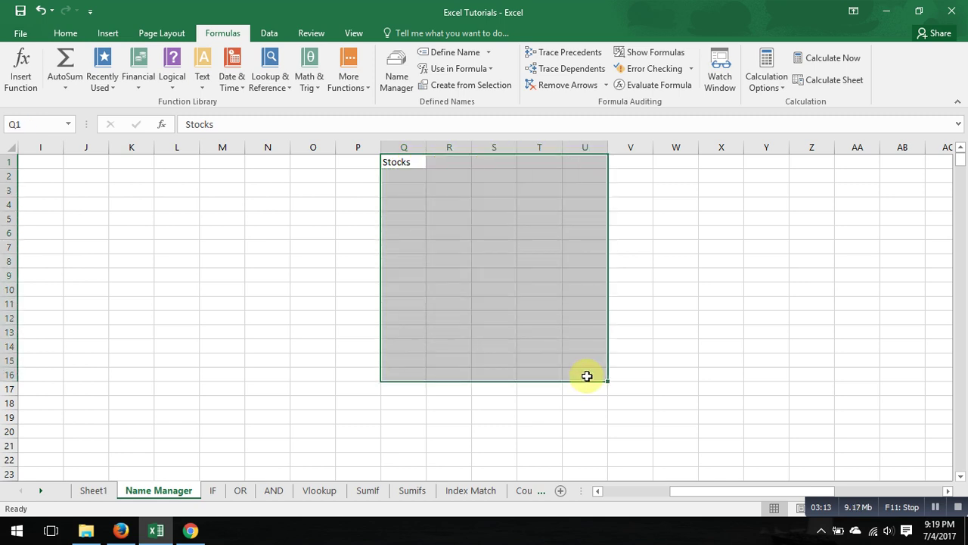
pyautogui.click(67, 126)
# Jump to RateCard from the Name Box and select cell AO1 holding Rate Card
pyautogui.click(55, 173)
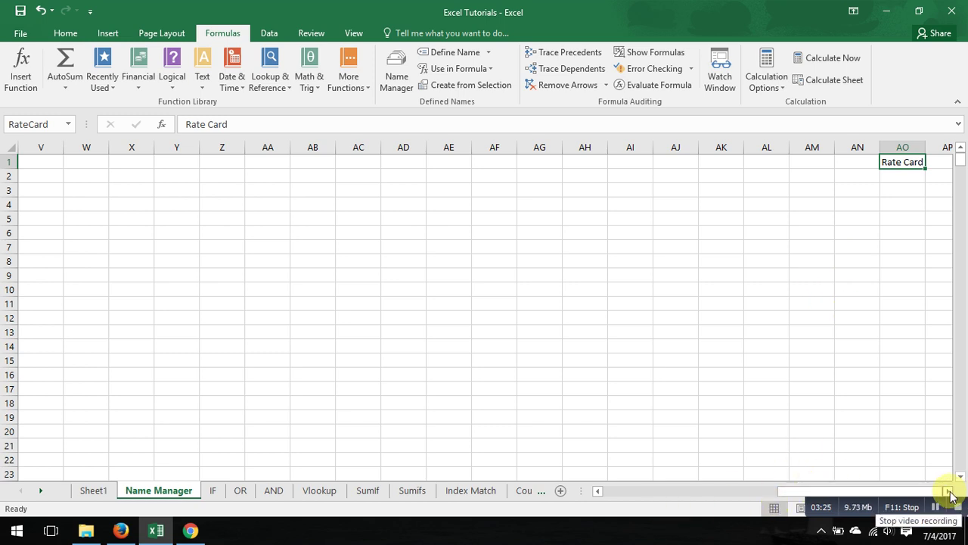
pyautogui.moveTo(950, 492); pyautogui.dragTo(950, 492)
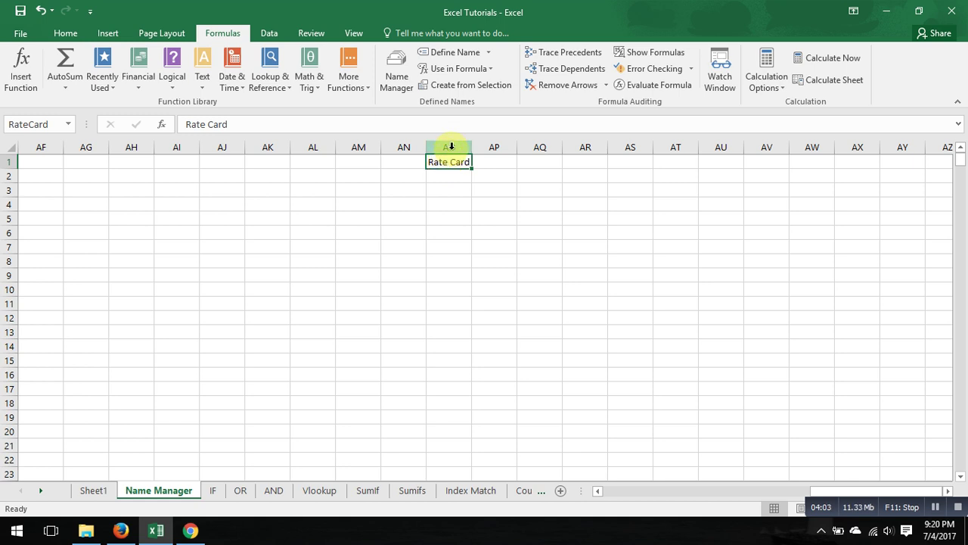
pyautogui.click(455, 163)
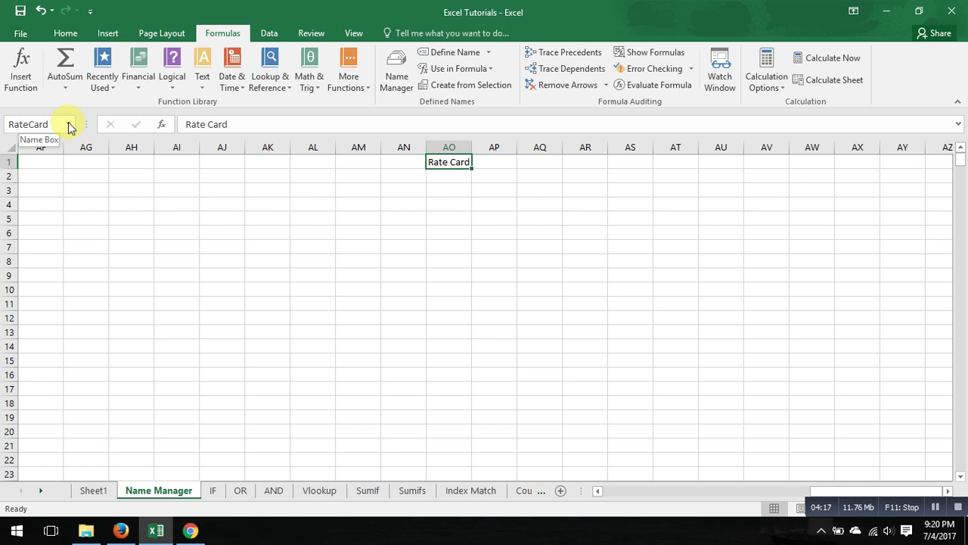
# Jump from the Name Box to IF on the IF sheet, then back to Customer, returning to the top-left
pyautogui.click(69, 127)
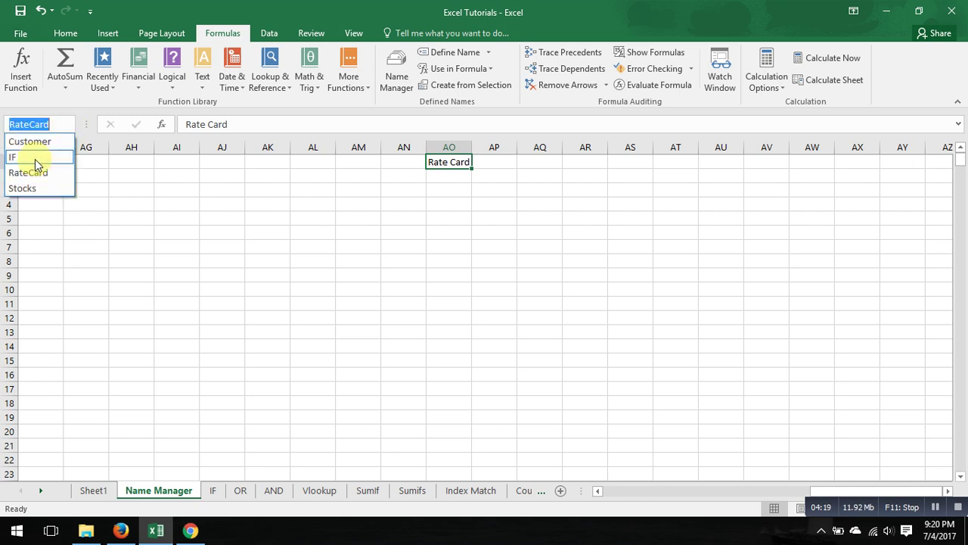
pyautogui.click(35, 159)
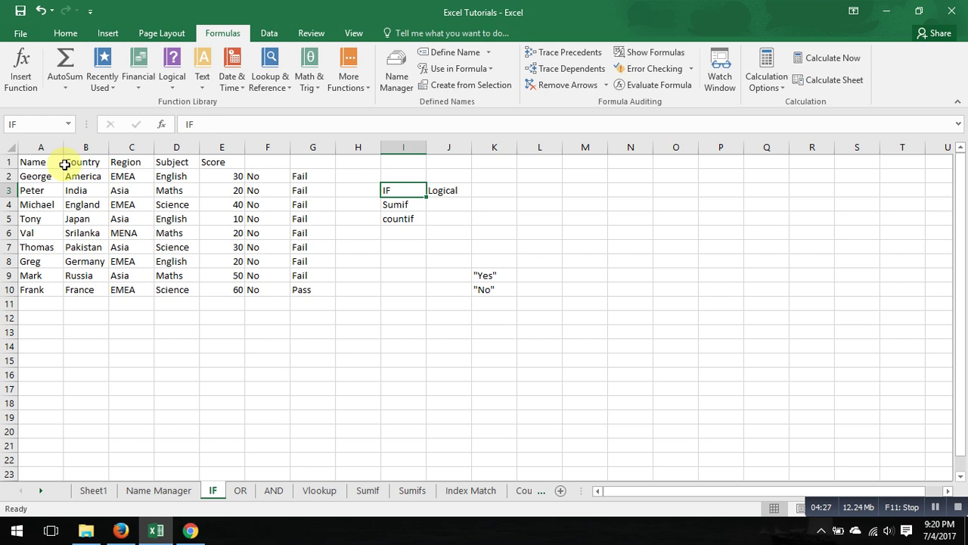
pyautogui.click(68, 124)
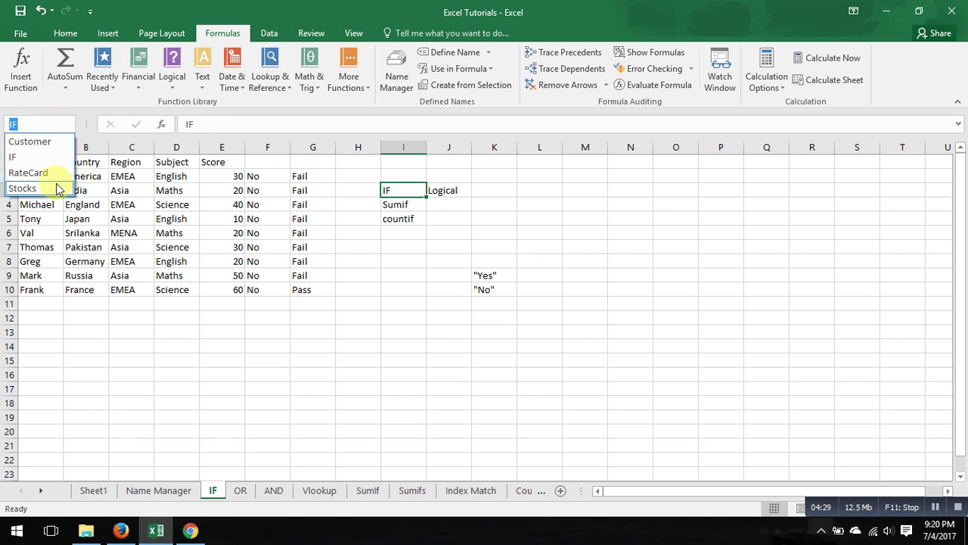
pyautogui.click(53, 141)
pyautogui.scroll(-5, 60, 341)
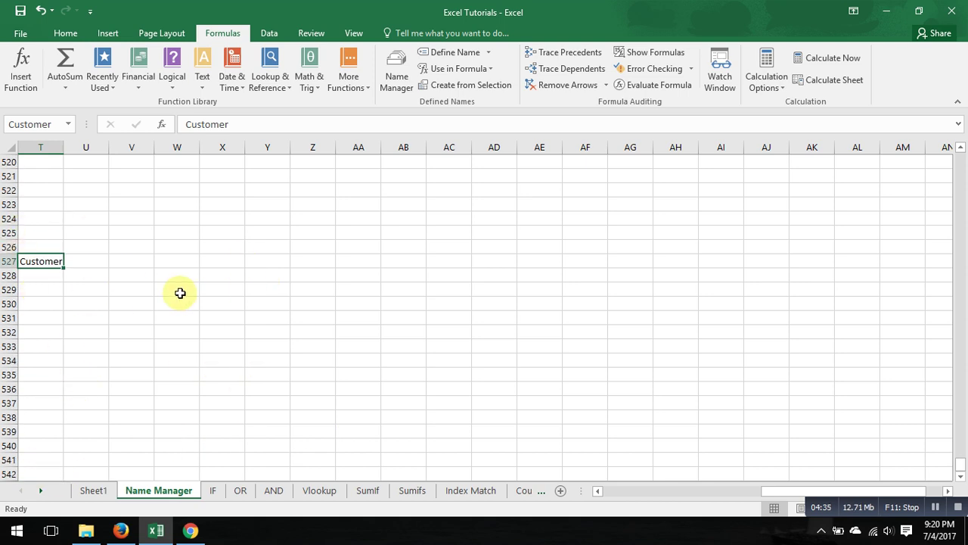
pyautogui.moveTo(772, 491); pyautogui.dragTo(597, 491)
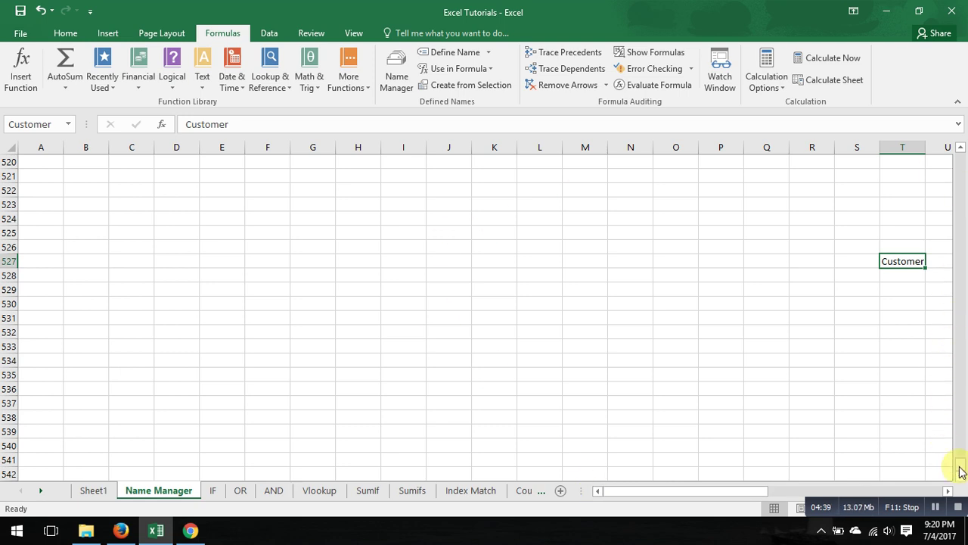
pyautogui.moveTo(959, 463); pyautogui.dragTo(955, 134)
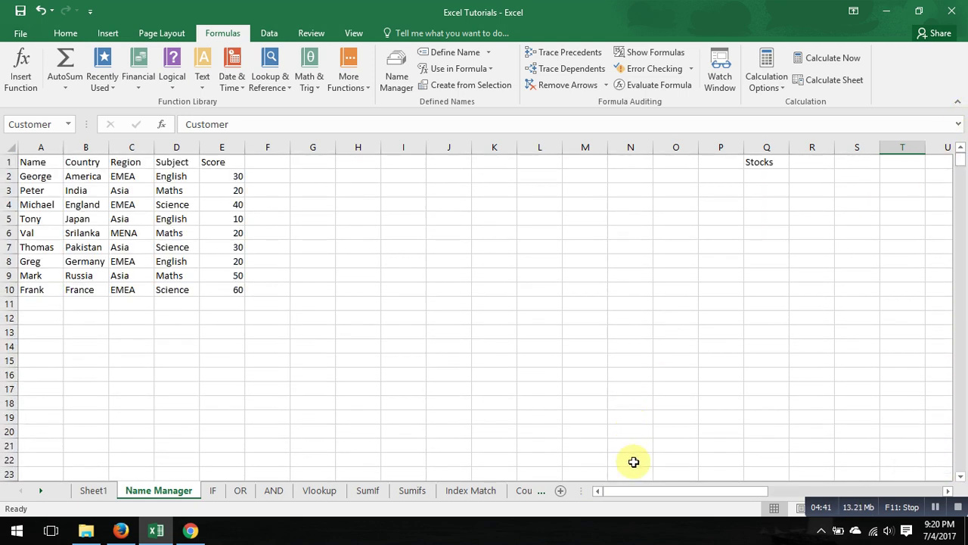